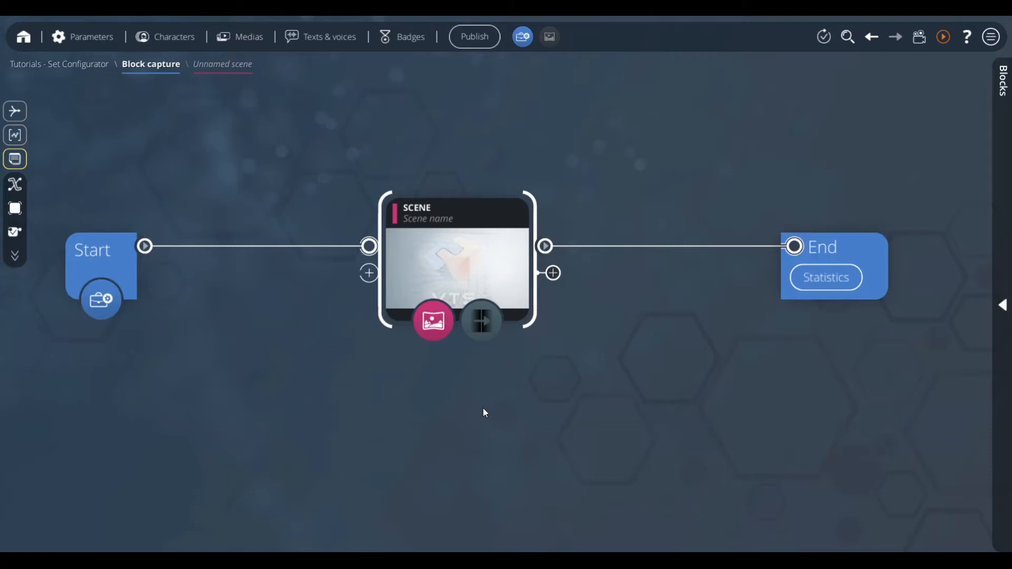
# Open the scene block's configuration and create a new custom scenery named "My scene".
pyautogui.click(436, 319)
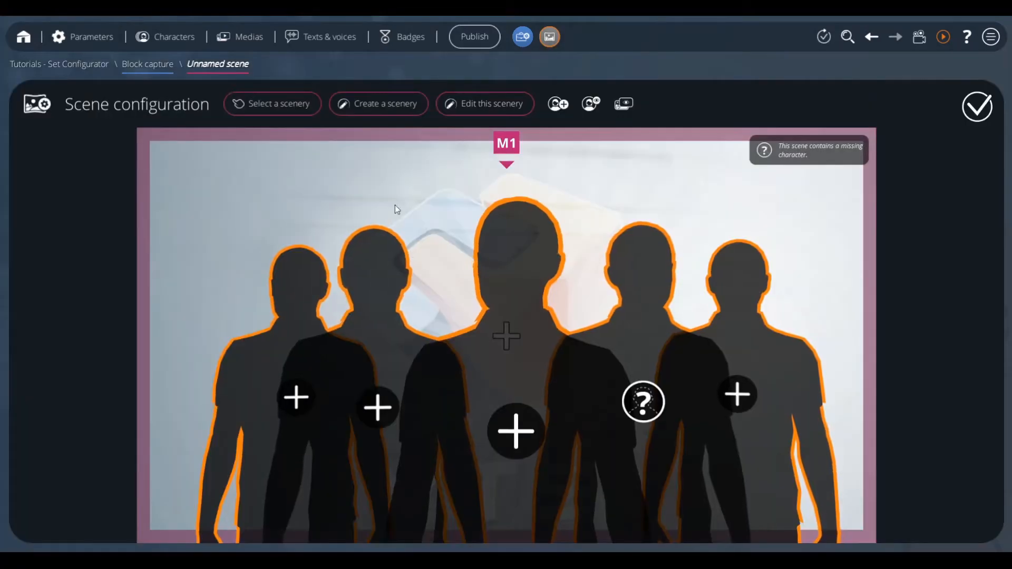
pyautogui.click(390, 100)
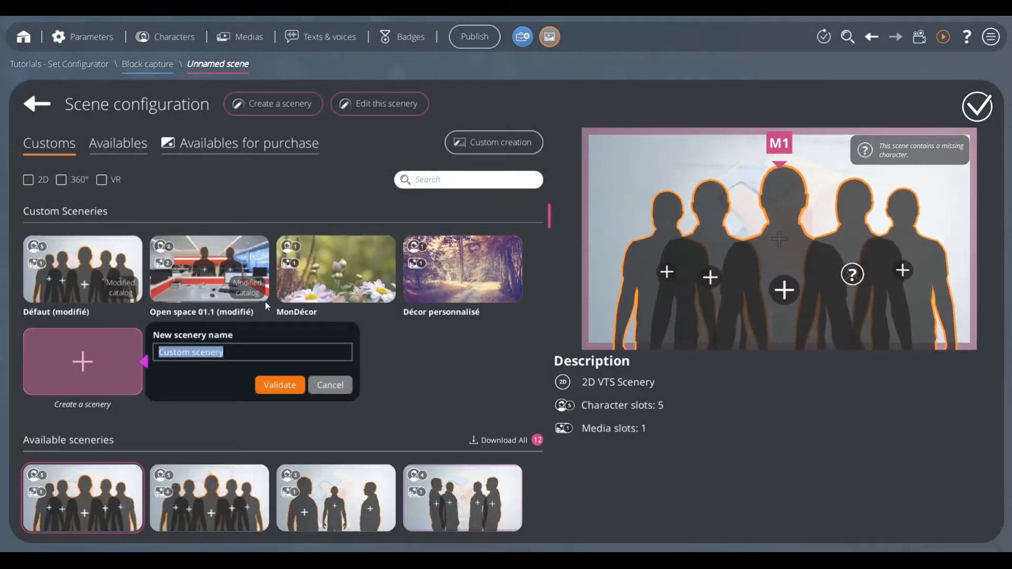
pyautogui.write('My scene')
pyautogui.click(280, 385)
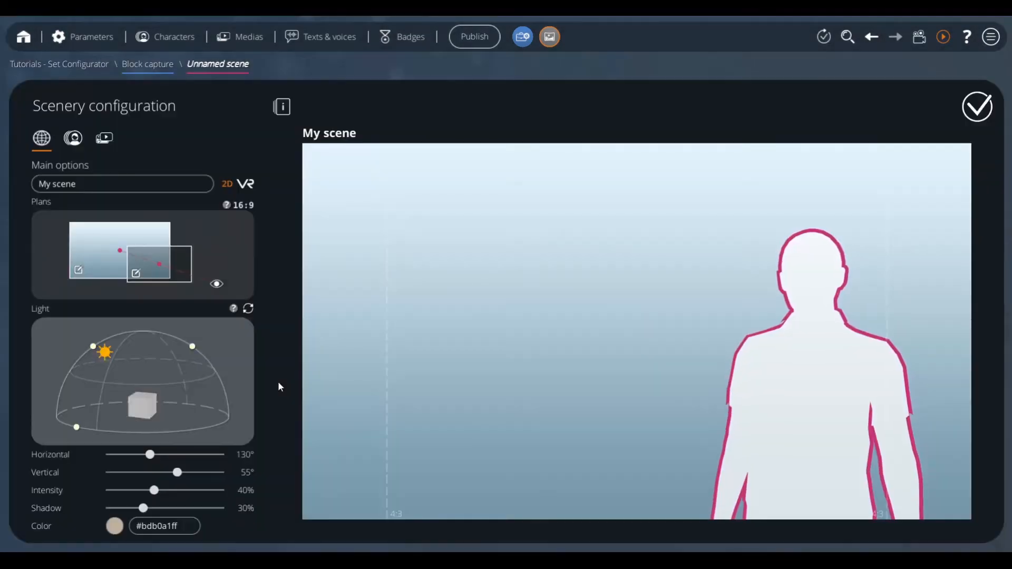
# Set the rear plan's image to the modern office building plaza photo, and look over the character and media settings.
pyautogui.click(79, 270)
pyautogui.click(65, 502)
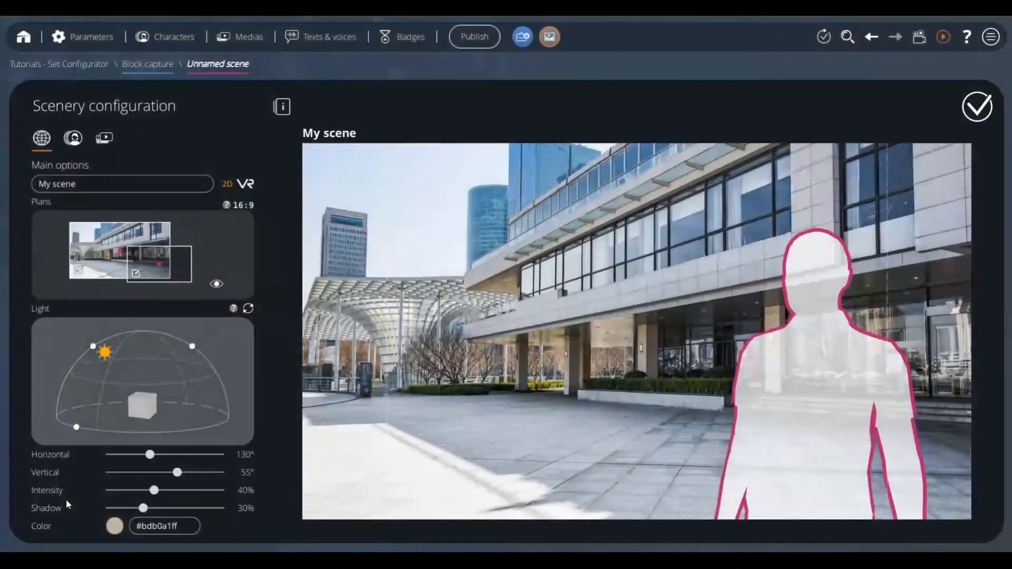
pyautogui.click(74, 140)
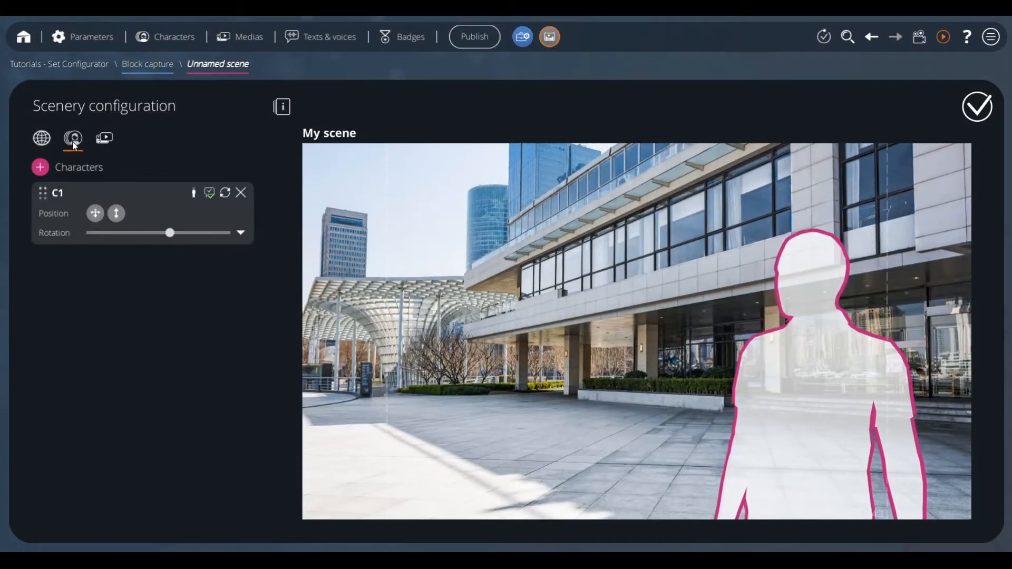
pyautogui.click(105, 138)
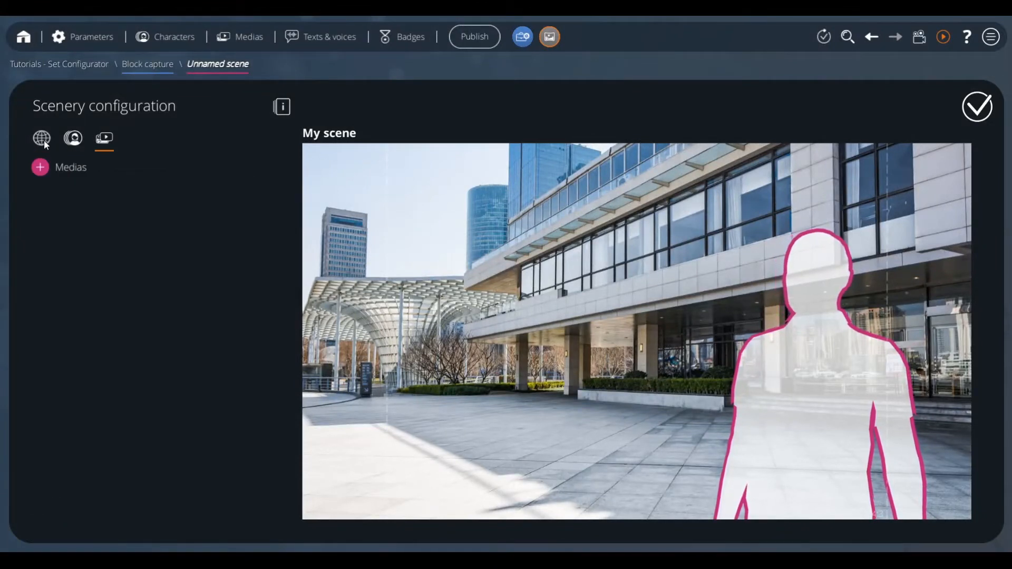
# Adjust the scenery light to about 138° horizontal, 44° vertical and 30% intensity.
pyautogui.click(43, 140)
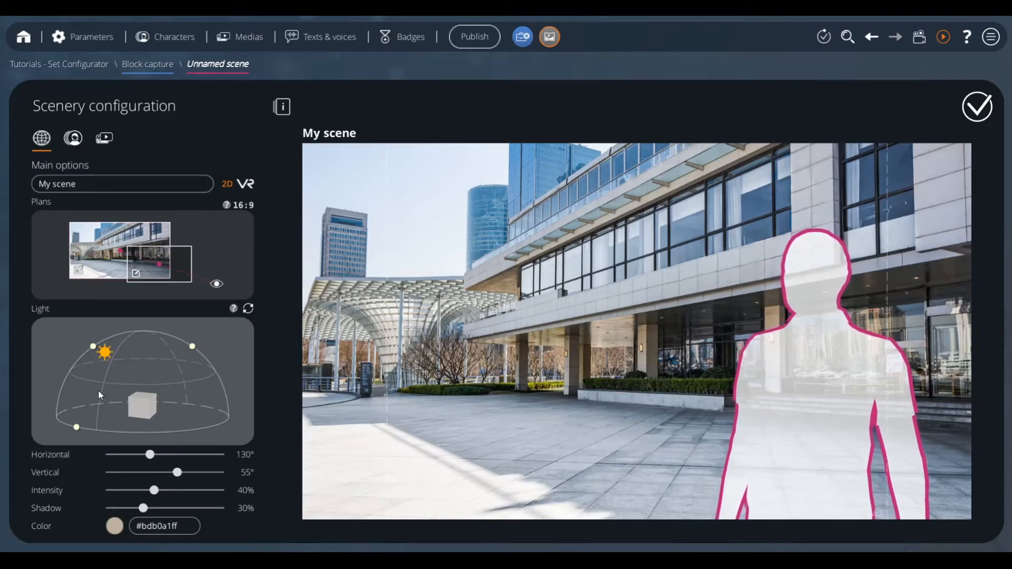
pyautogui.moveTo(104, 351)
pyautogui.mouseDown()
pyautogui.moveTo(78, 369)
pyautogui.moveTo(101, 334)
pyautogui.moveTo(95, 364)
pyautogui.mouseUp()
pyautogui.moveTo(79, 427)
pyautogui.mouseDown()
pyautogui.moveTo(131, 425)
pyautogui.moveTo(85, 413)
pyautogui.mouseUp()
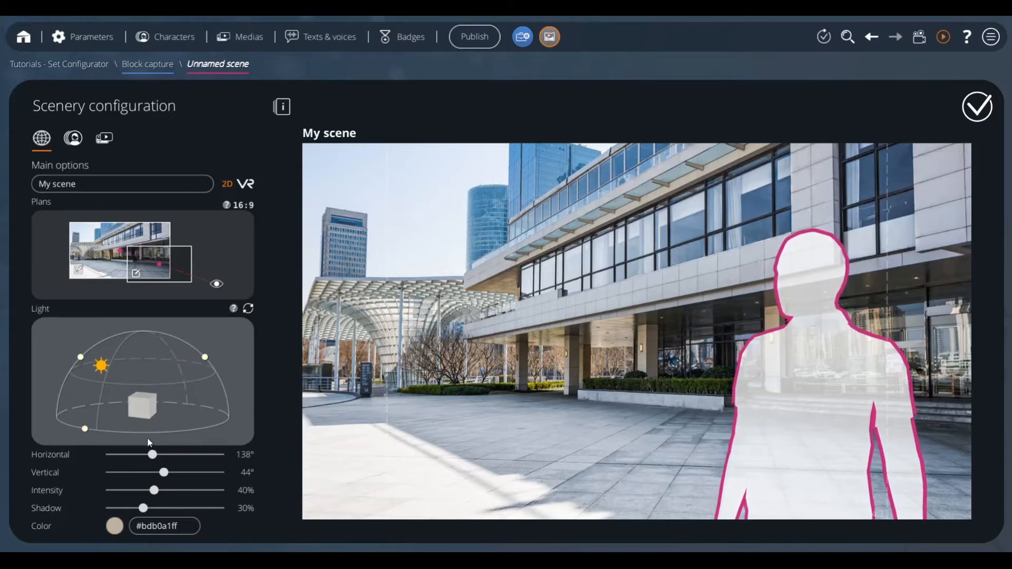
pyautogui.moveTo(173, 494); pyautogui.dragTo(150, 484)
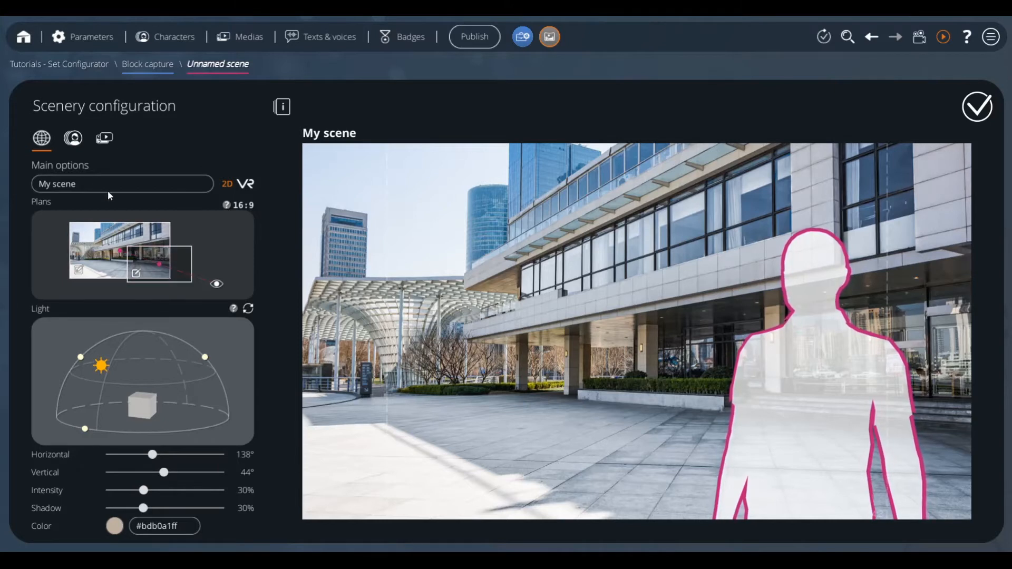
# Add a second character slot to the scenery.
pyautogui.click(75, 144)
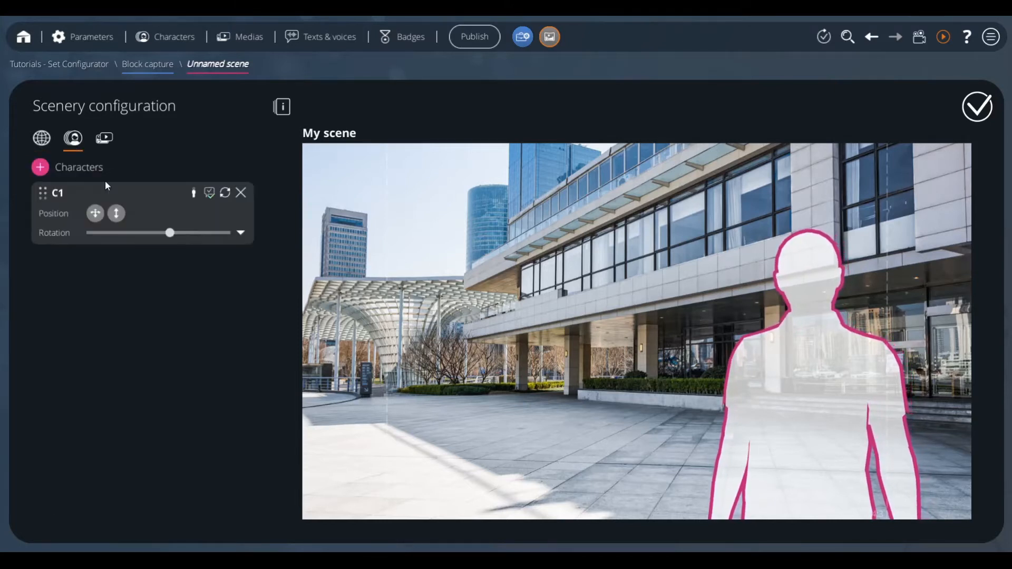
pyautogui.click(154, 193)
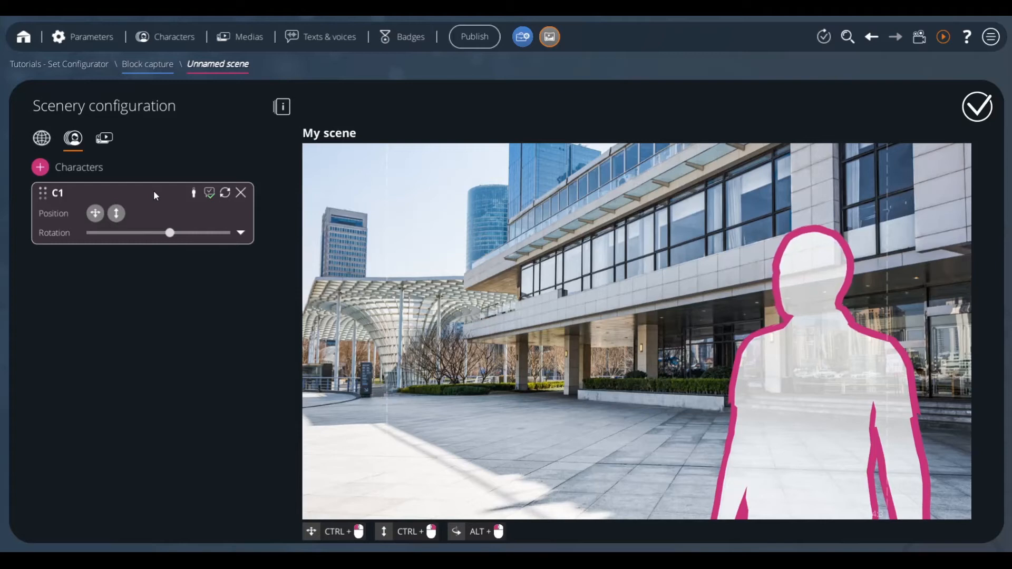
pyautogui.click(45, 167)
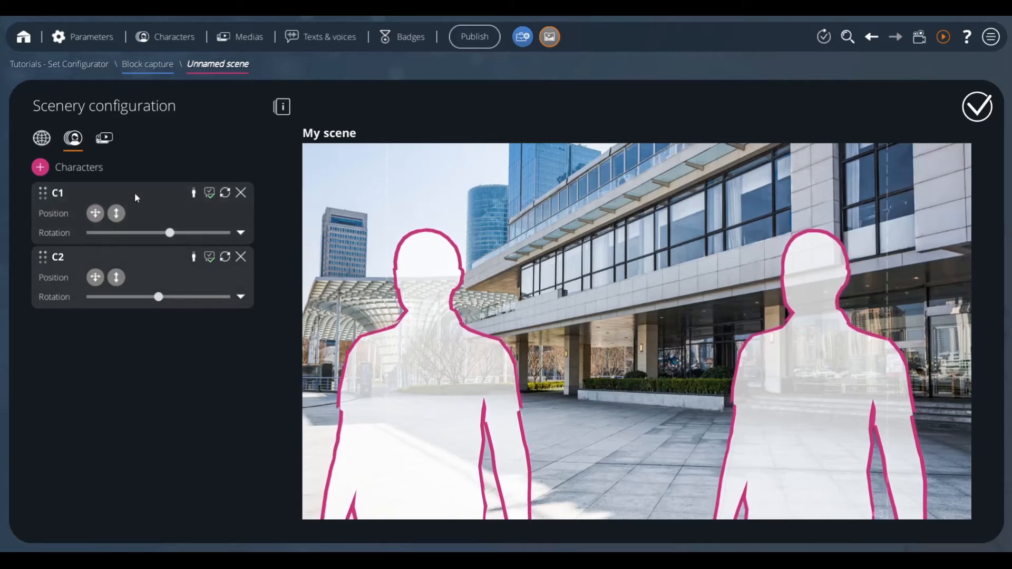
# Shift character slot C1 slightly along the ground and raise it a little.
pyautogui.click(126, 203)
pyautogui.click(96, 214)
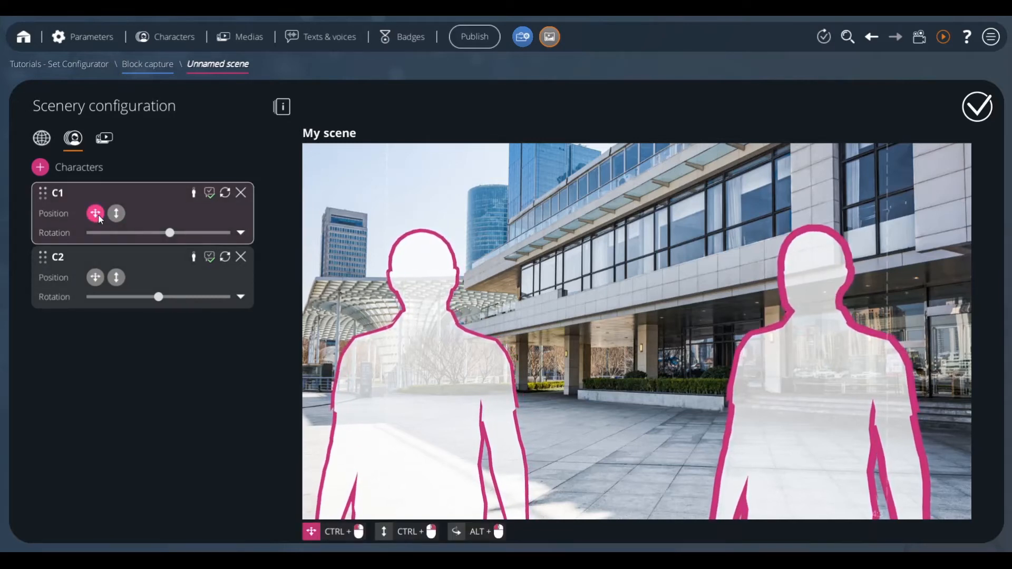
pyautogui.click(151, 191)
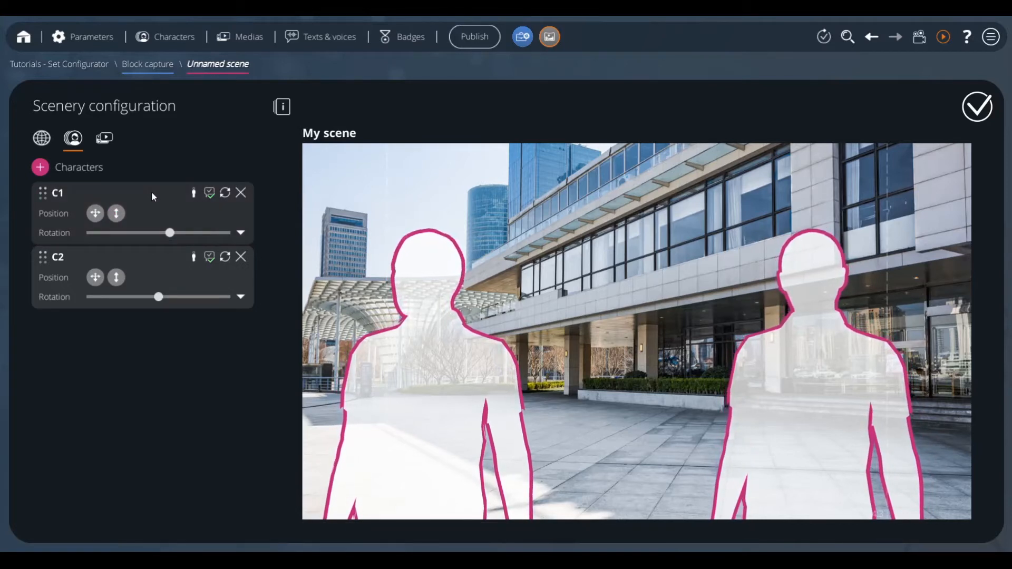
pyautogui.click(95, 214)
pyautogui.moveTo(820, 372)
pyautogui.mouseDown()
pyautogui.moveTo(698, 368)
pyautogui.moveTo(816, 364)
pyautogui.mouseUp()
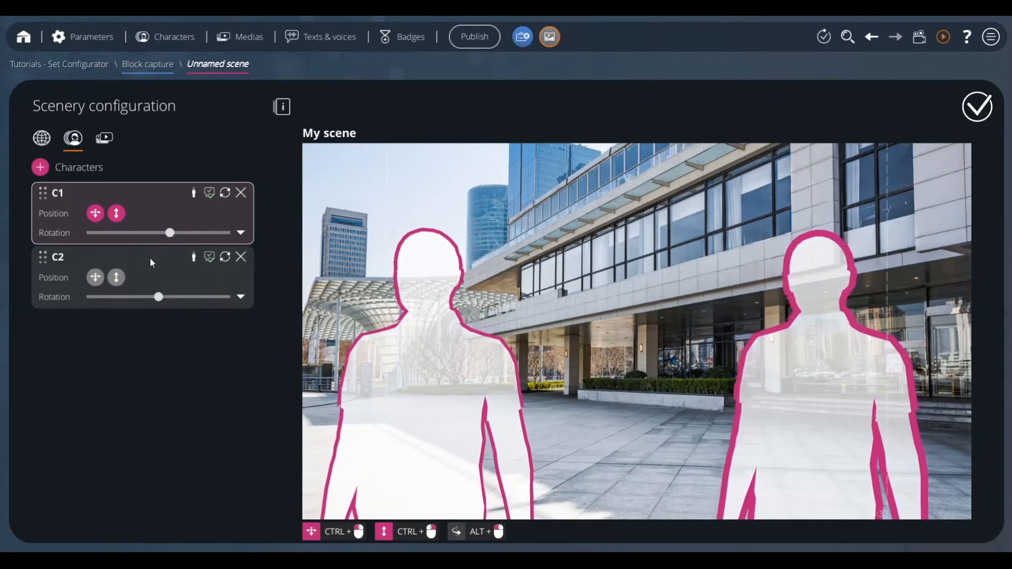
pyautogui.click(116, 214)
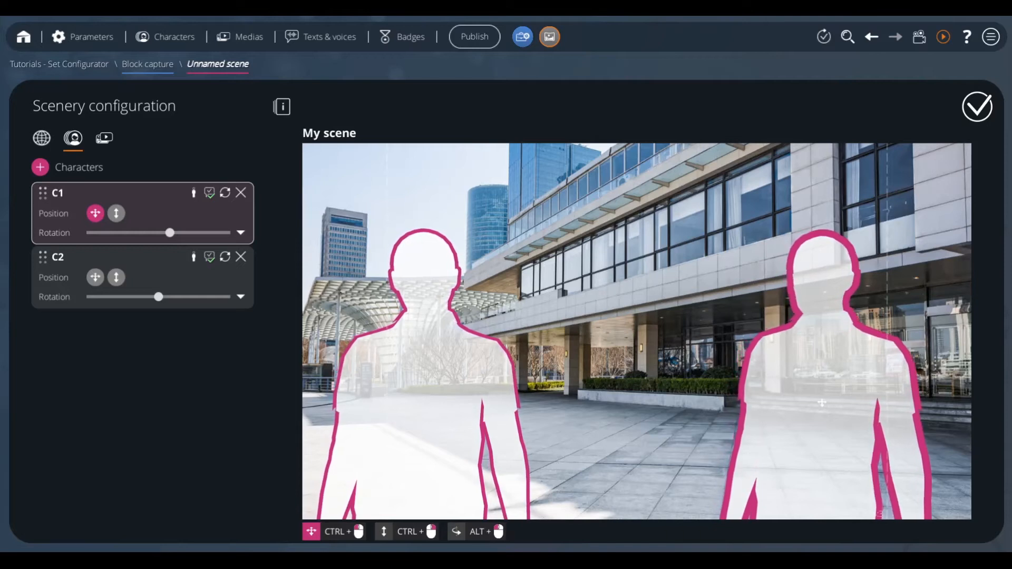
pyautogui.moveTo(817, 387)
pyautogui.mouseDown()
pyautogui.moveTo(815, 333)
pyautogui.moveTo(815, 399)
pyautogui.moveTo(814, 372)
pyautogui.moveTo(814, 387)
pyautogui.mouseUp()
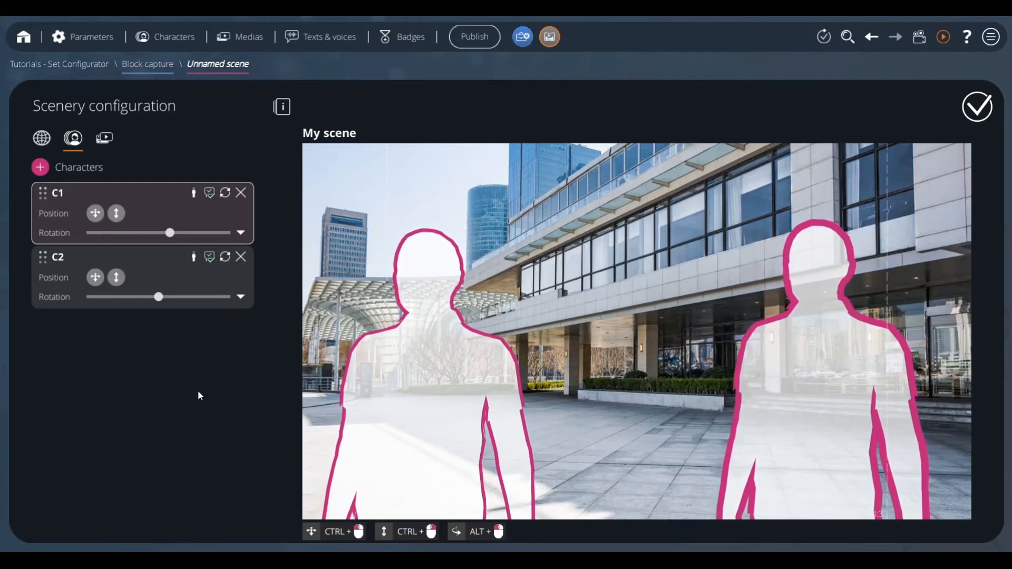
# Move character slot C2 into the background of the plaza, near the latticed canopy, and enable its vertical positioning.
pyautogui.click(430, 383)
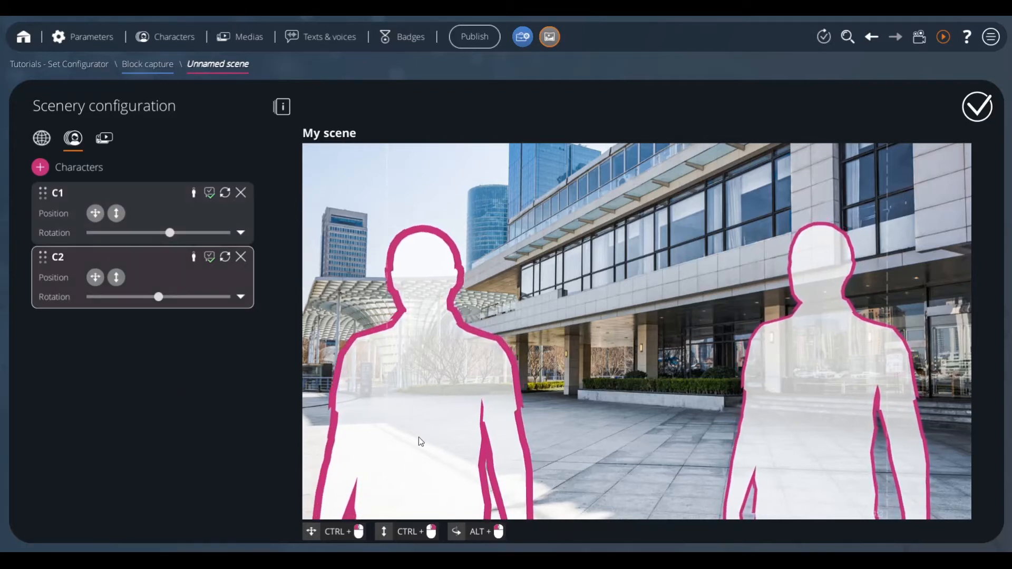
pyautogui.moveTo(421, 442); pyautogui.dragTo(483, 375)
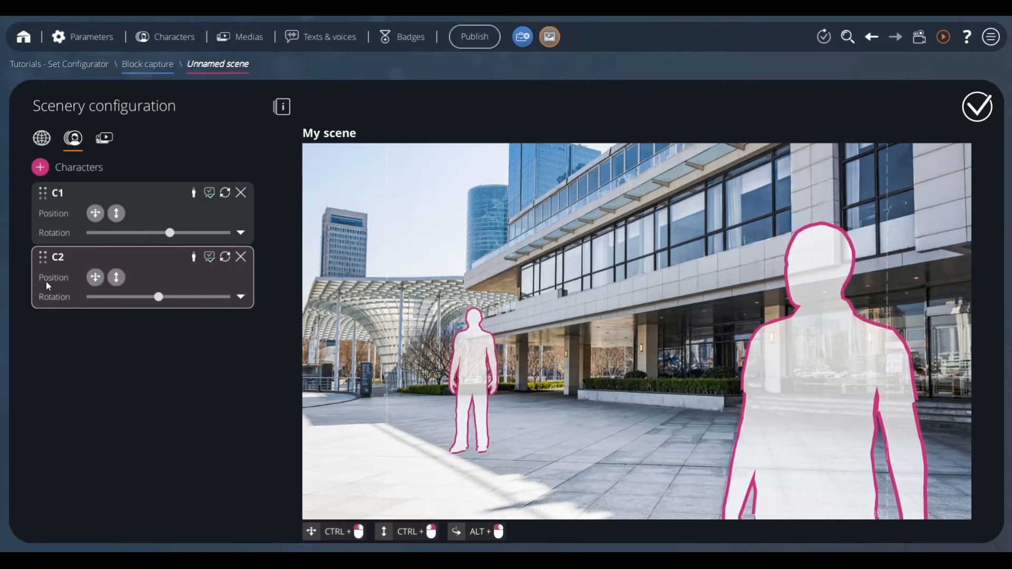
pyautogui.click(118, 277)
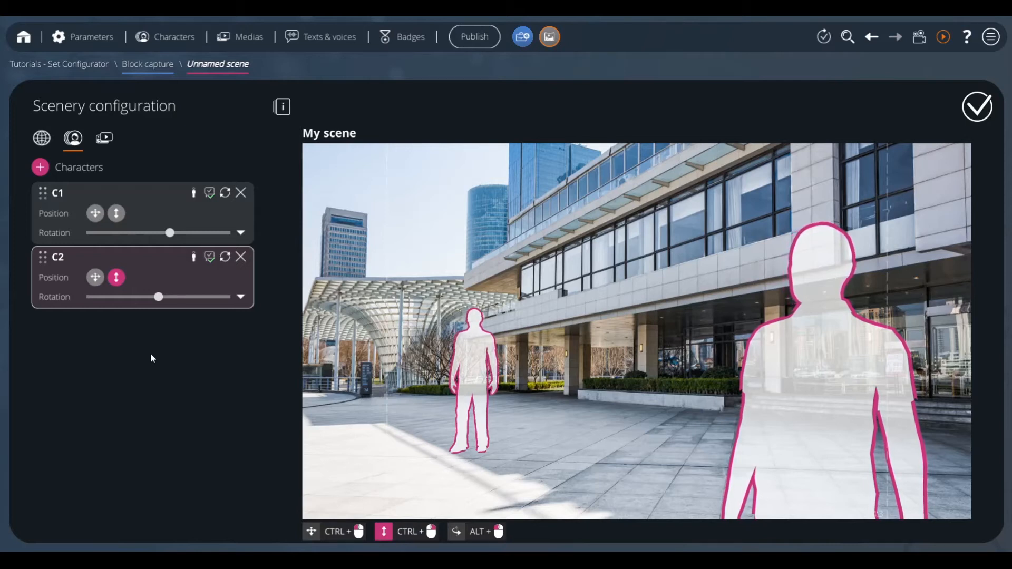
# Try the seated pose on character slot C2 and return it to standing.
pyautogui.click(194, 259)
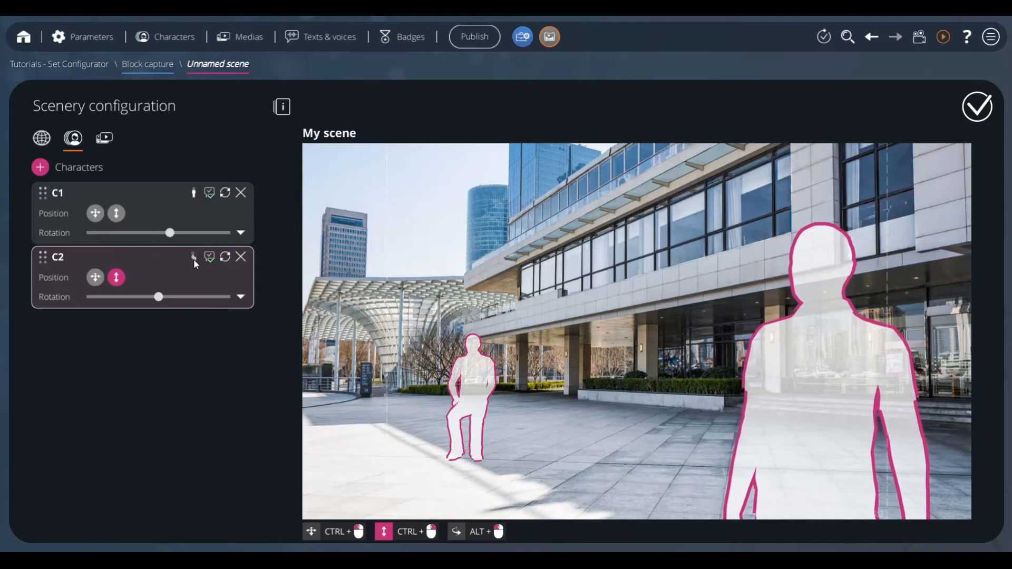
pyautogui.click(194, 259)
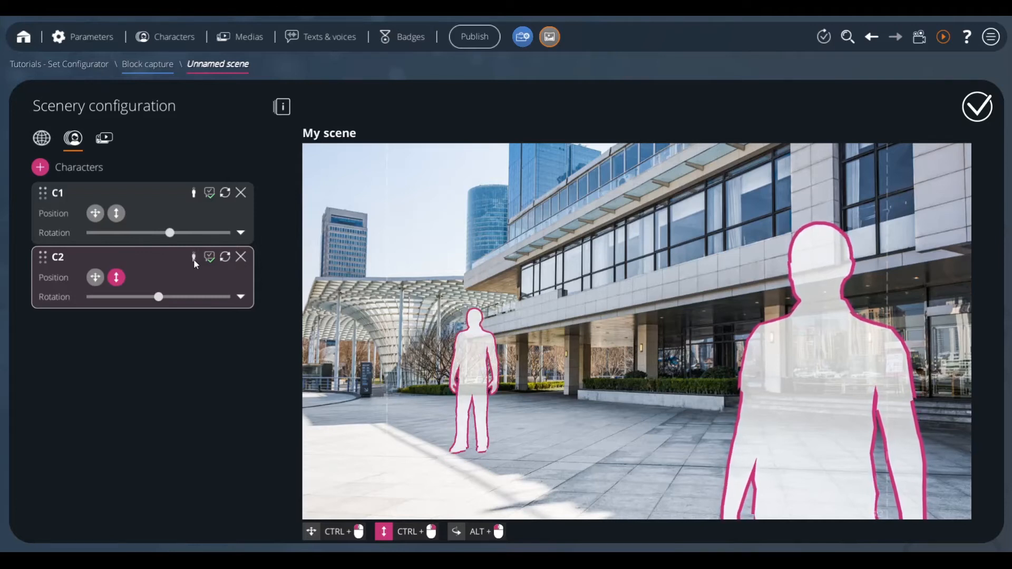
pyautogui.click(194, 258)
pyautogui.click(194, 258)
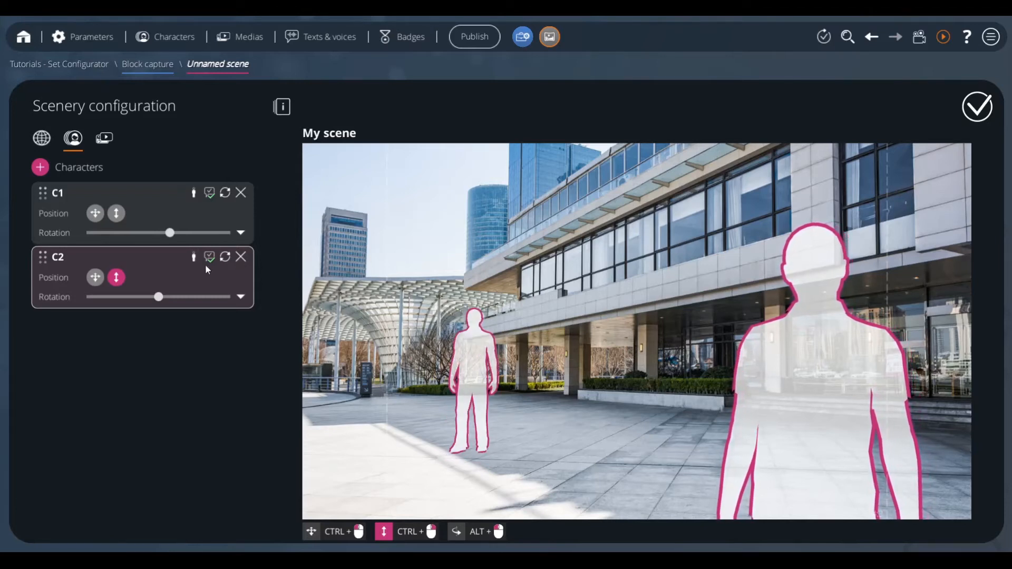
# Rotate the standing character slot C2 slightly.
pyautogui.click(209, 258)
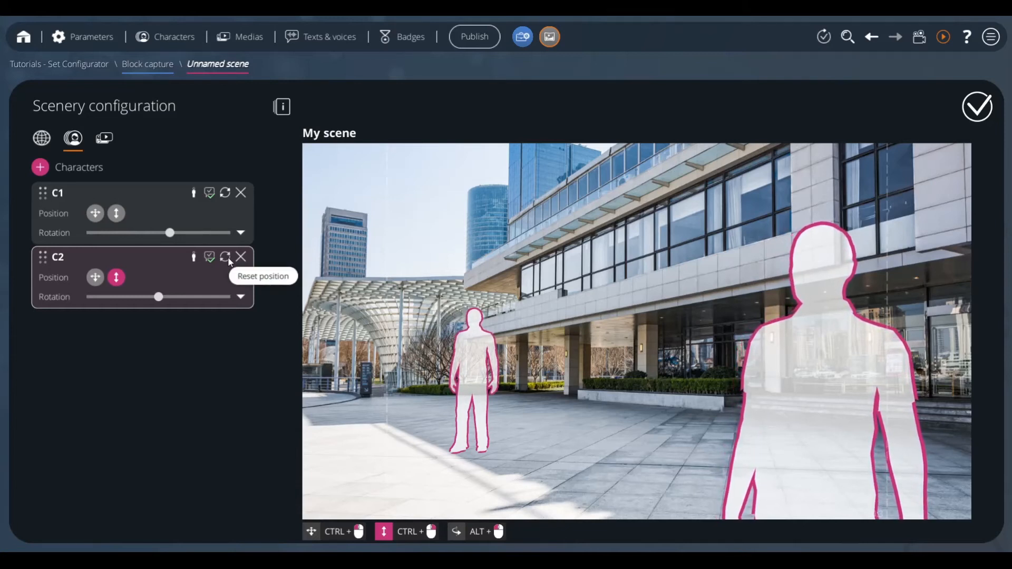
pyautogui.moveTo(163, 298)
pyautogui.mouseDown()
pyautogui.moveTo(192, 297)
pyautogui.moveTo(119, 296)
pyautogui.moveTo(149, 295)
pyautogui.mouseUp()
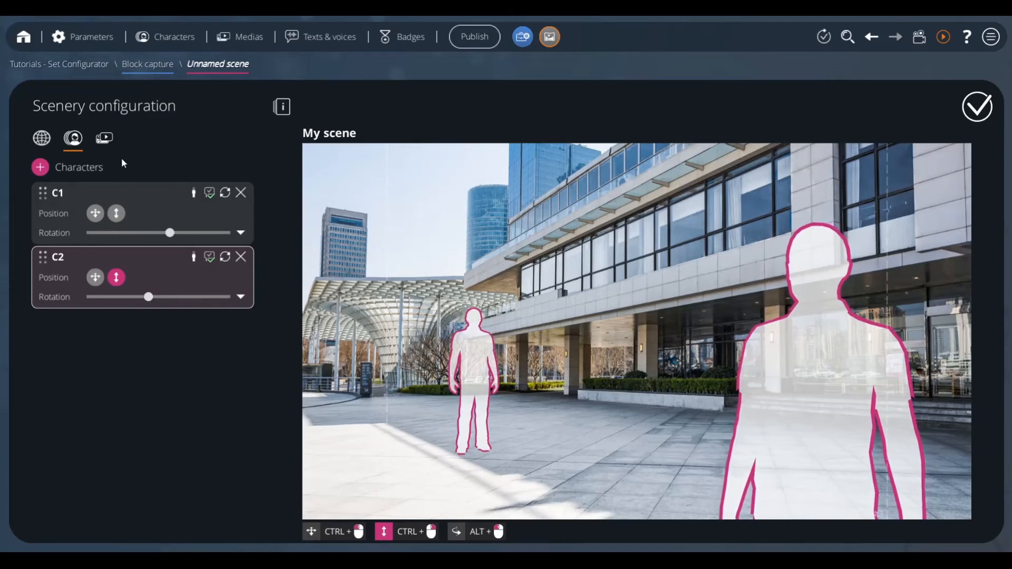
# Add a media slot and lay it flat on the pavement between the two characters.
pyautogui.click(106, 137)
pyautogui.click(41, 167)
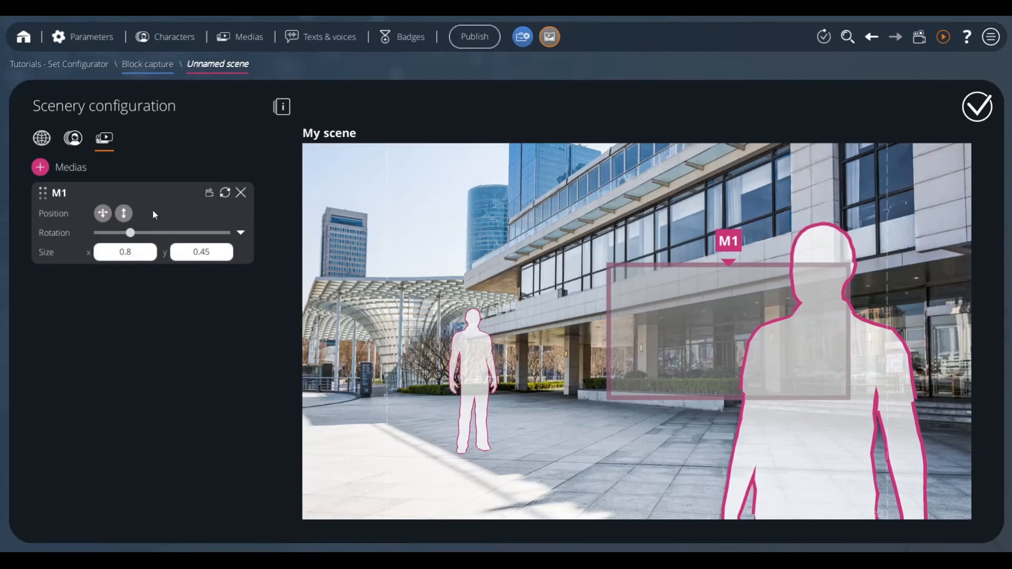
pyautogui.click(111, 217)
pyautogui.moveTo(769, 349); pyautogui.dragTo(608, 250)
pyautogui.moveTo(627, 338); pyautogui.dragTo(604, 550)
pyautogui.press('alt')
pyautogui.press('alt')
pyautogui.press('ctrl')
pyautogui.moveTo(618, 331); pyautogui.dragTo(629, 426)
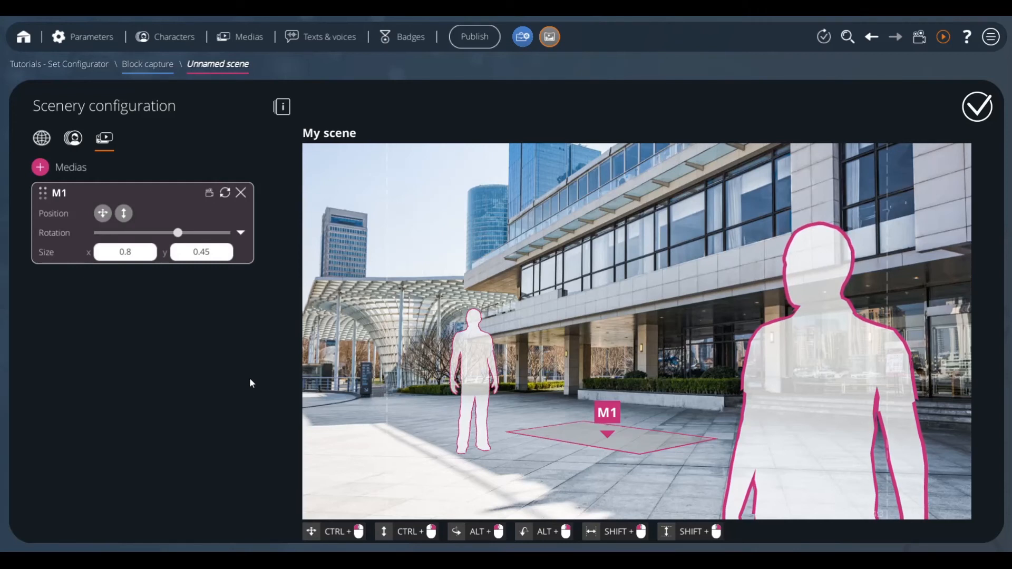
# Resize media slot M1 to about 0.77 in x and validate the scenery.
pyautogui.click(150, 249)
pyautogui.click(209, 257)
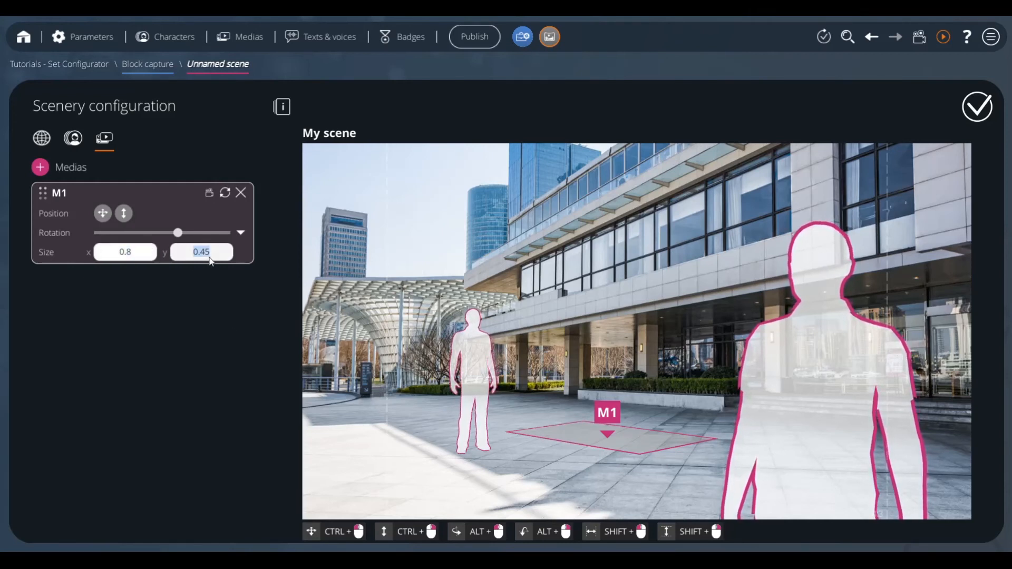
pyautogui.click(244, 310)
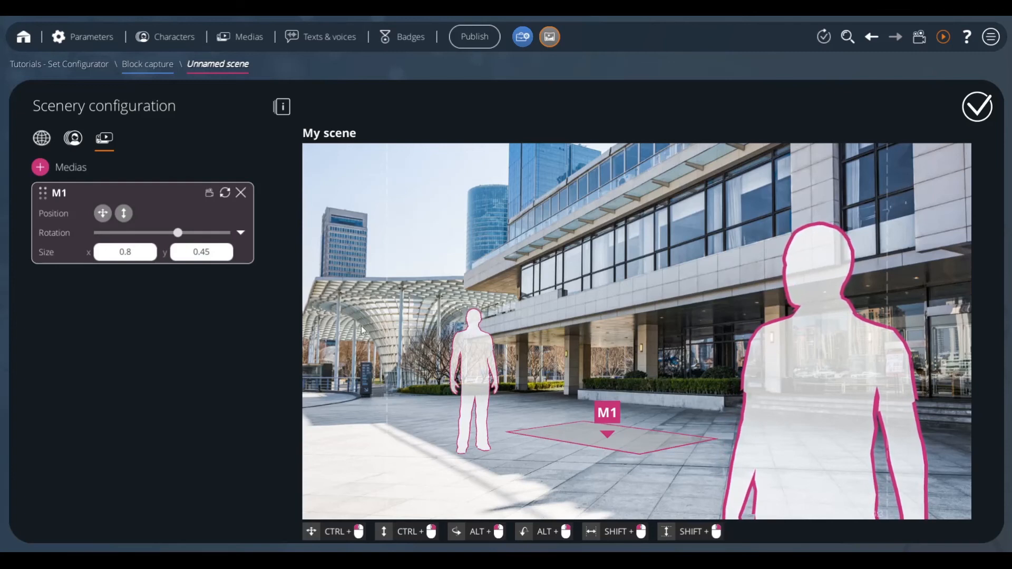
pyautogui.press('ctrl')
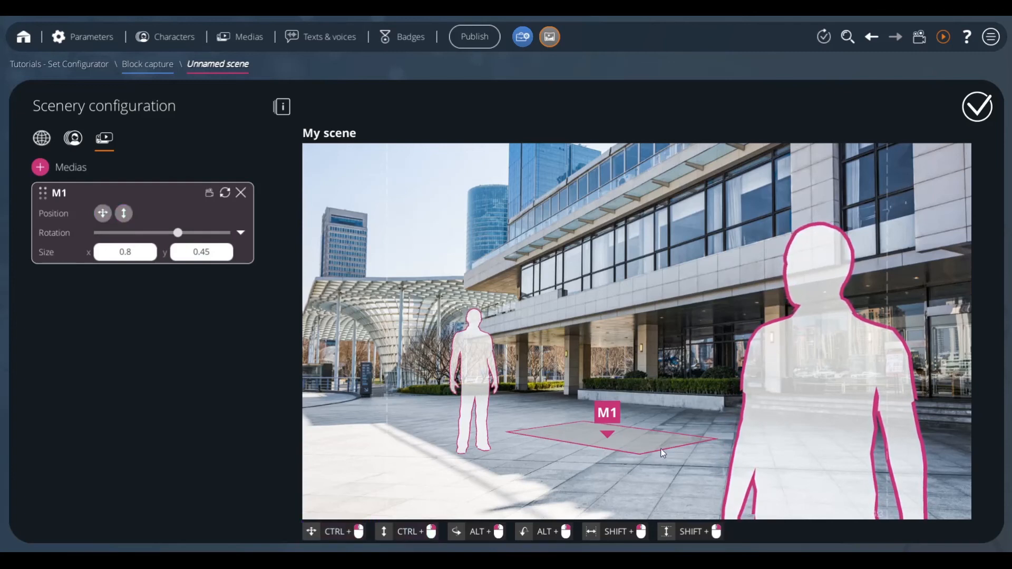
pyautogui.press('shift')
pyautogui.moveTo(664, 453); pyautogui.dragTo(678, 424)
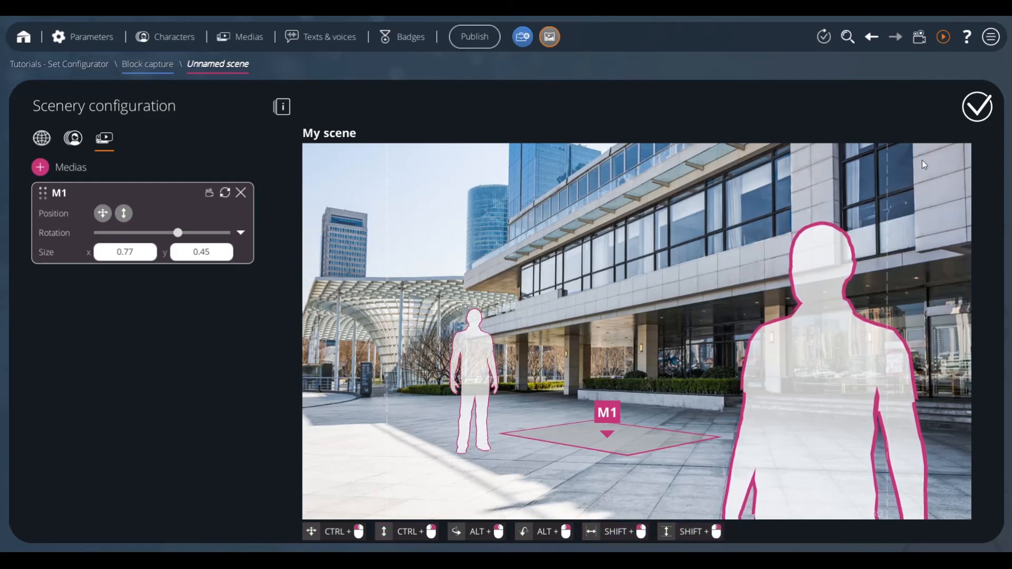
pyautogui.click(977, 108)
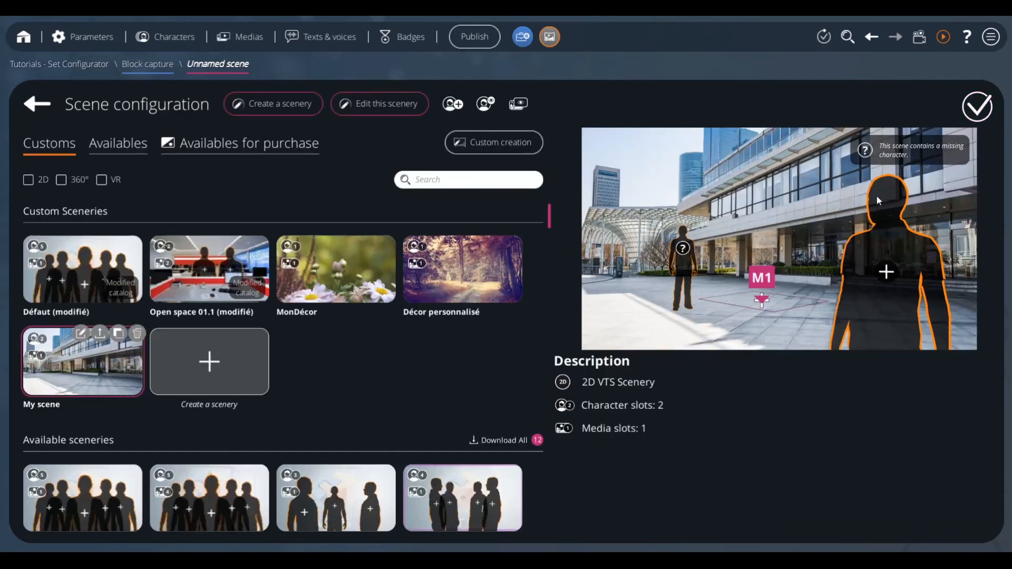
# Assign Character 1 to the background slot and Character 2 to the foreground slot in the scene.
pyautogui.click(691, 257)
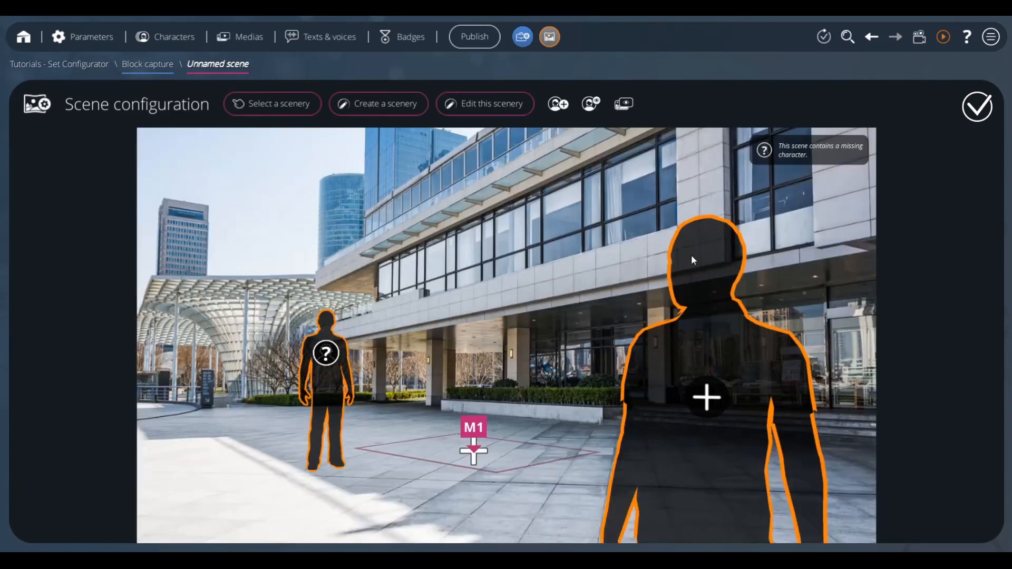
pyautogui.click(691, 254)
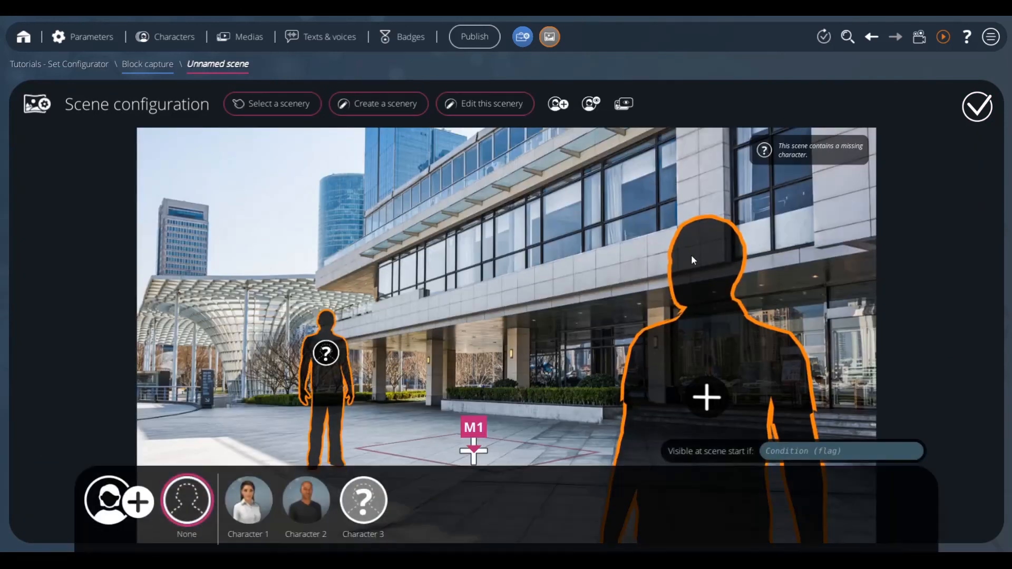
pyautogui.click(257, 502)
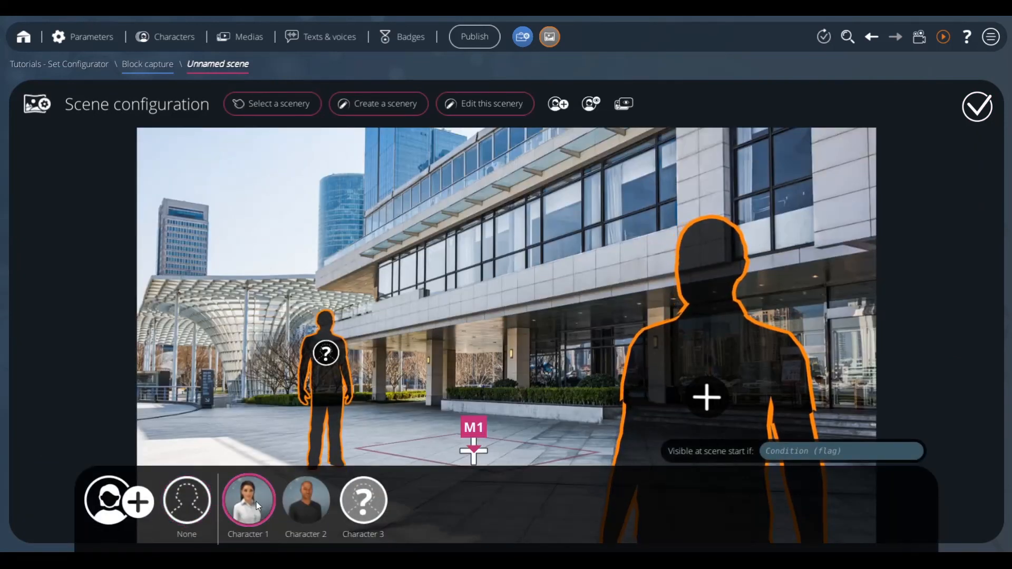
pyautogui.click(689, 347)
pyautogui.click(305, 505)
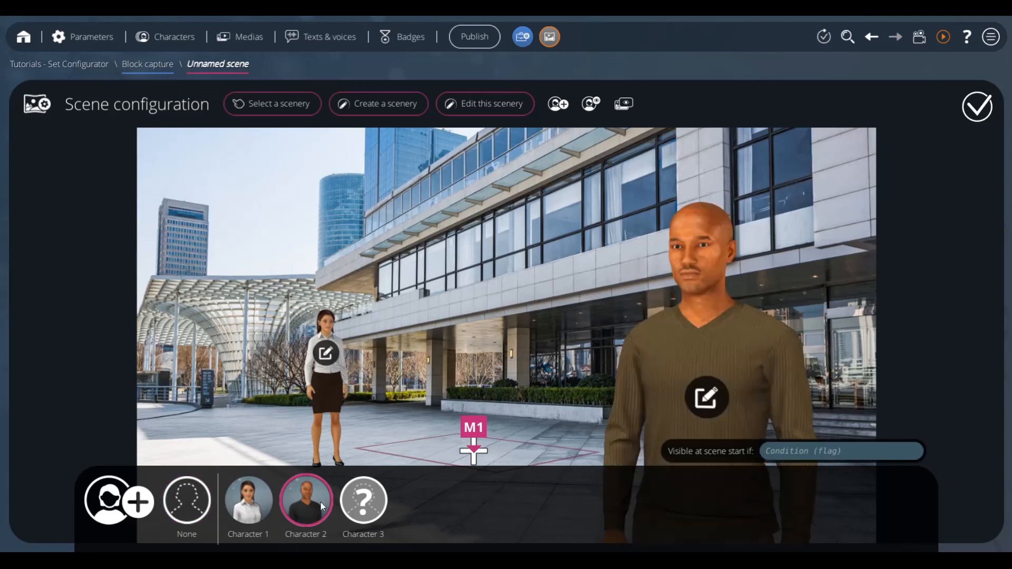